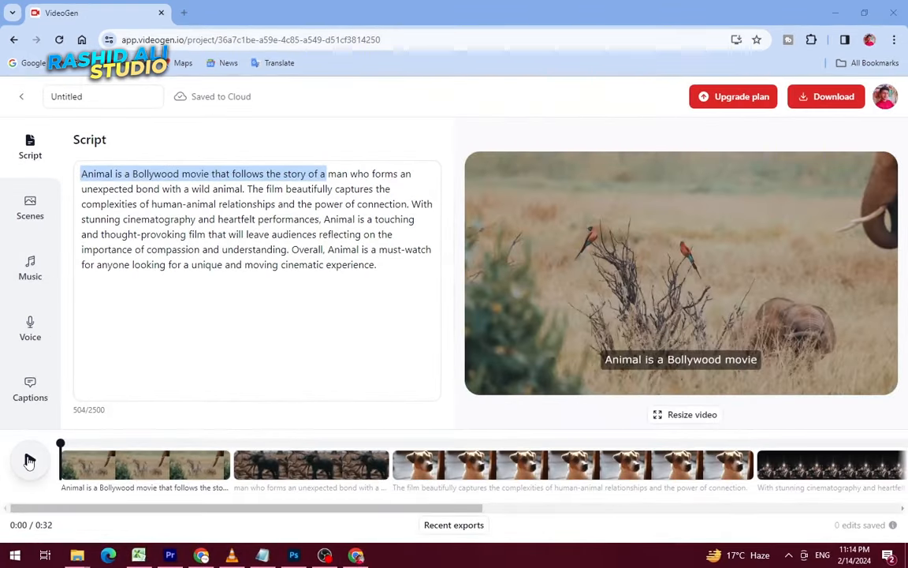
# Play the preview of the generated Animal movie review video
pyautogui.click(29, 461)
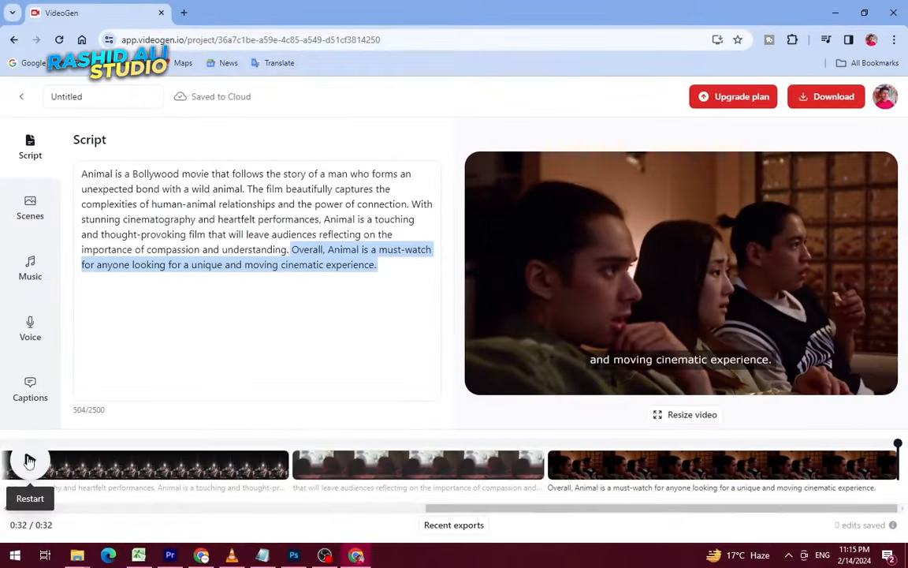
# Create a new AI-prompt video about a beautiful actress wearing unexpected clothes, about 1:30 long in Engaging style, and play it
pyautogui.click(21, 96)
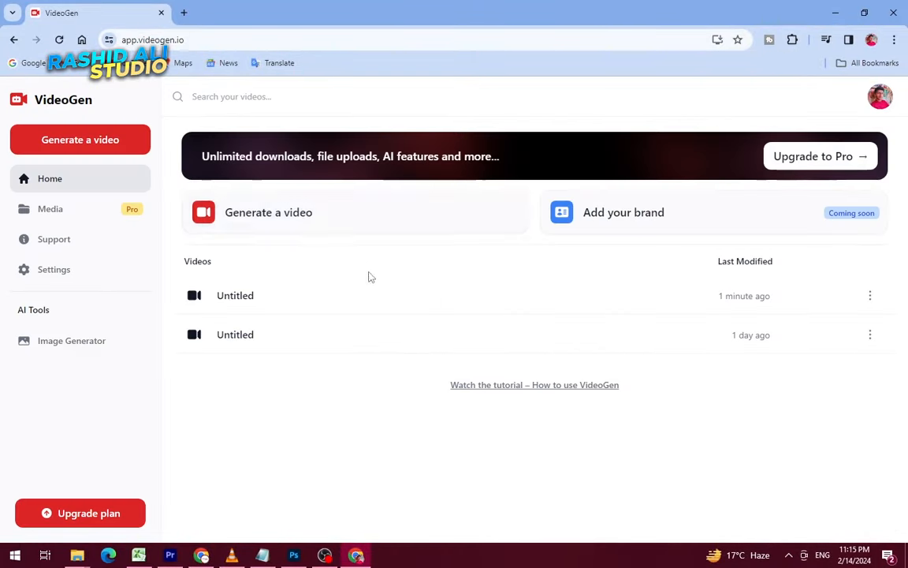
pyautogui.click(321, 221)
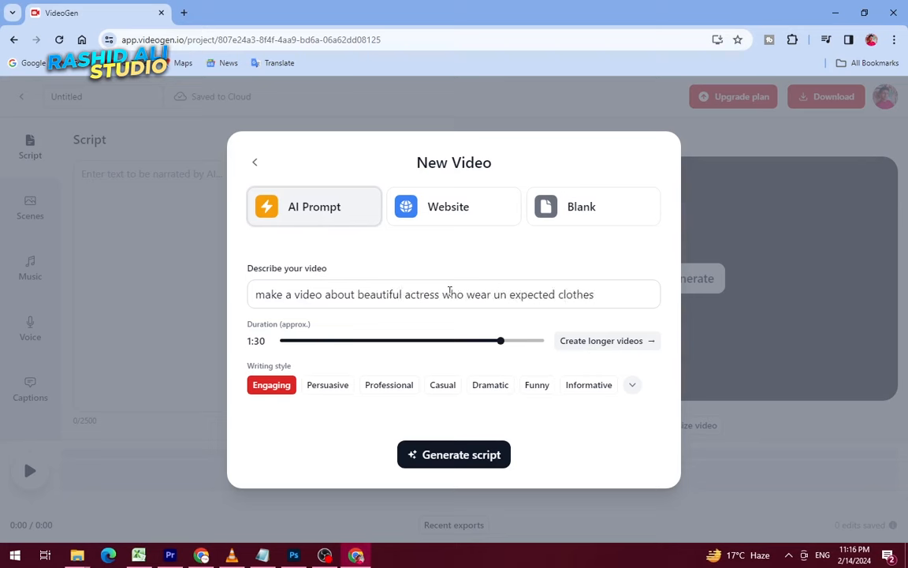
pyautogui.click(470, 456)
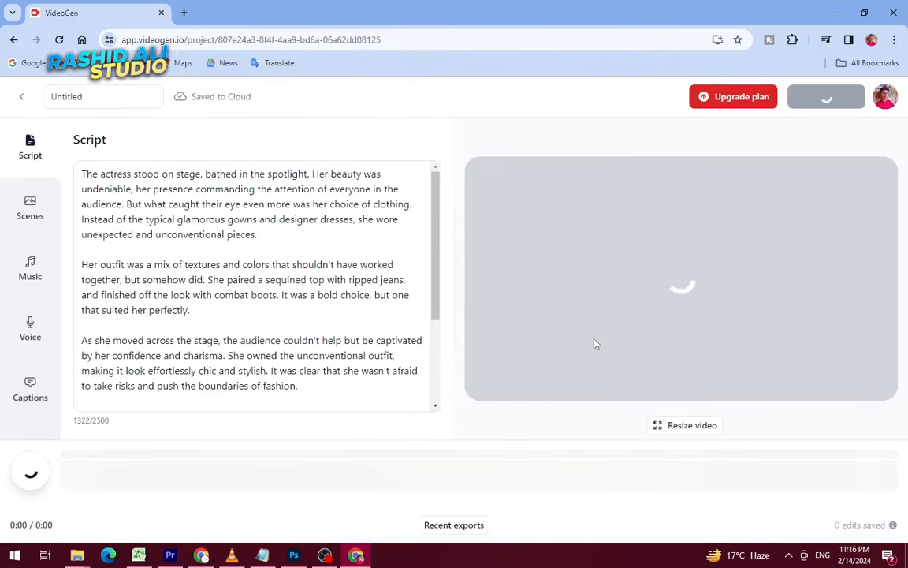
pyautogui.click(31, 463)
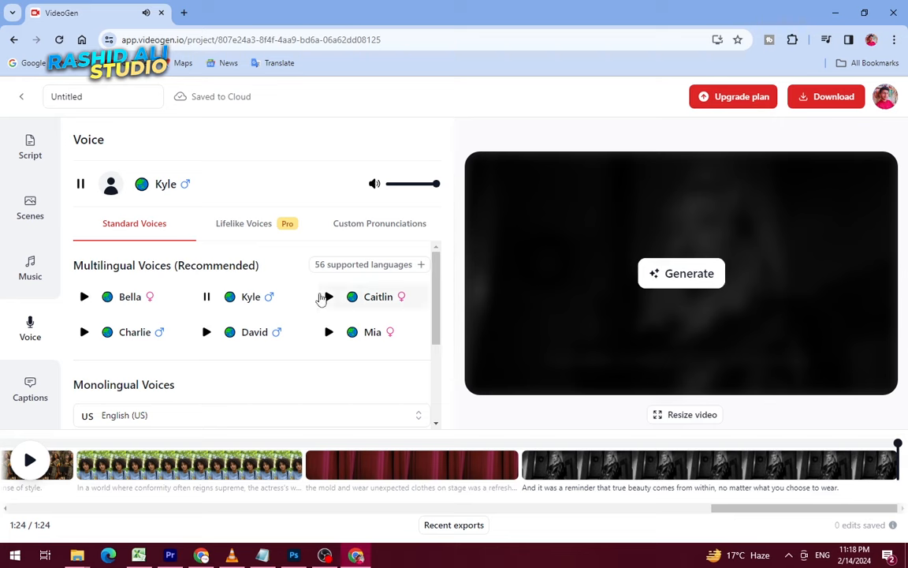
# Set the monolingual voice language to Hindi (India), preview the Hindi voices and choose Asha
pyautogui.scroll(-3, 178, 340)
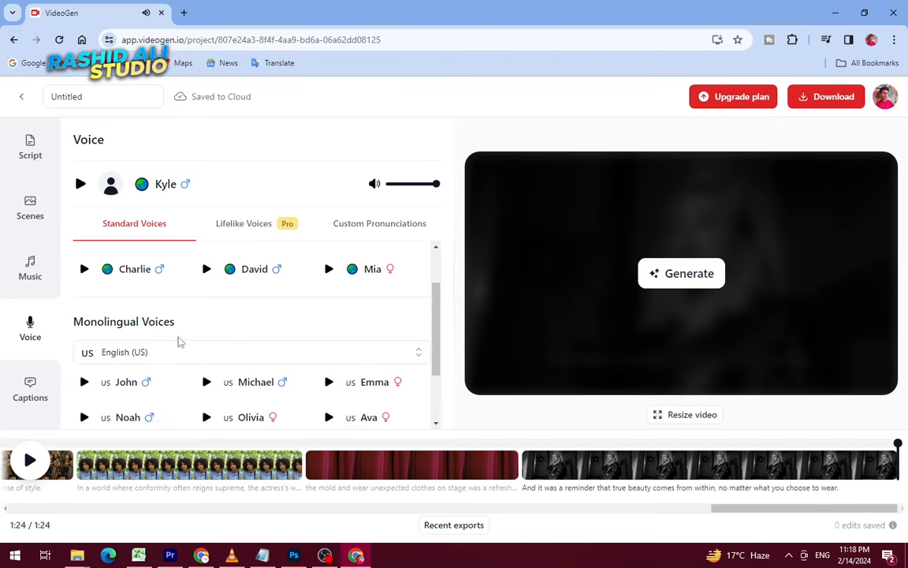
pyautogui.click(156, 288)
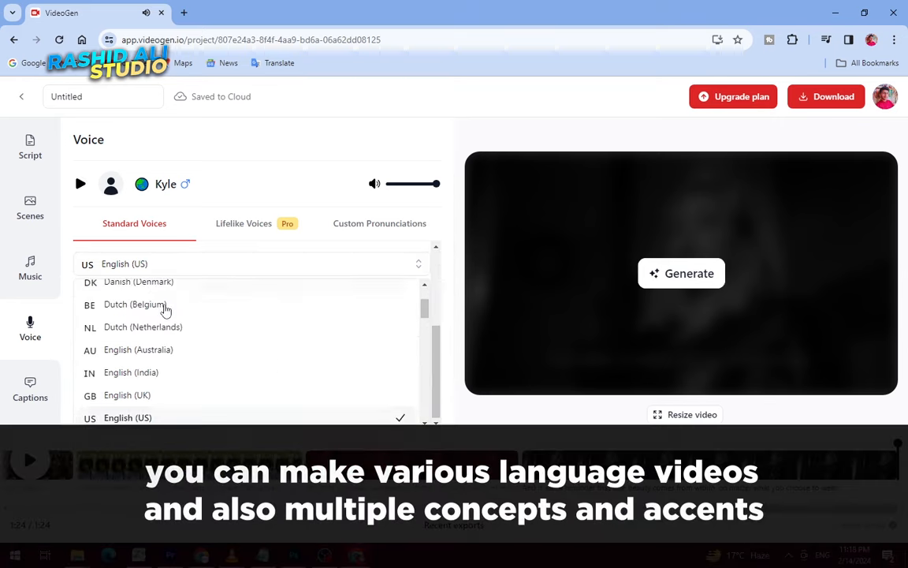
pyautogui.scroll(-4, 166, 312)
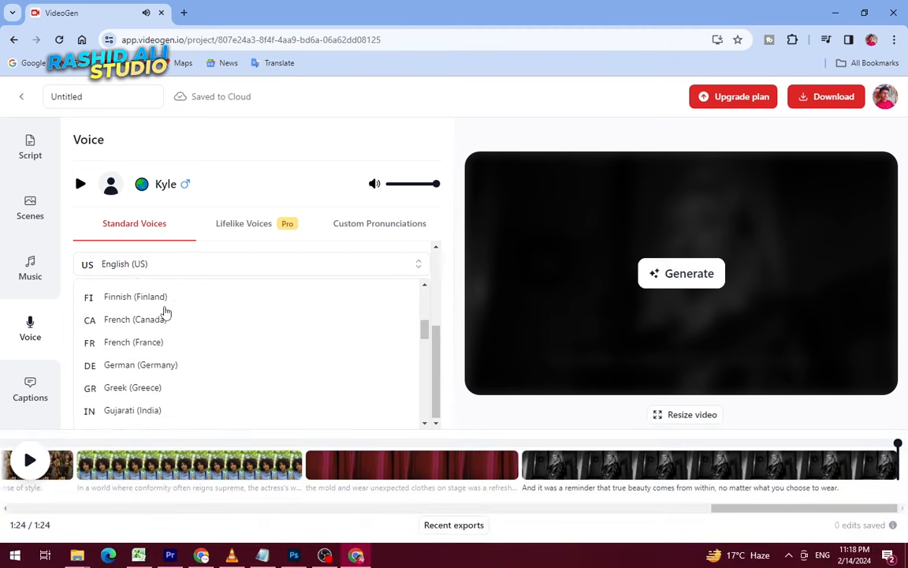
pyautogui.click(86, 369)
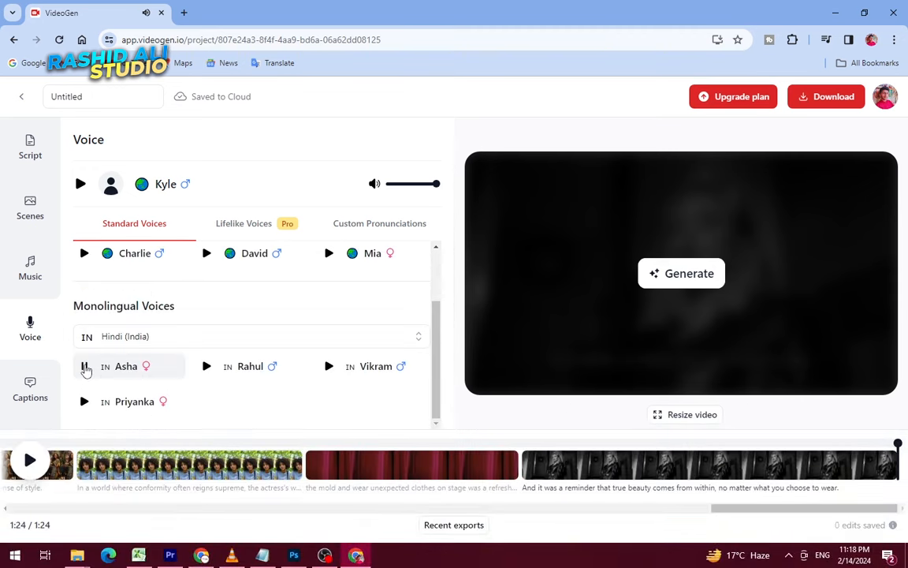
pyautogui.click(85, 402)
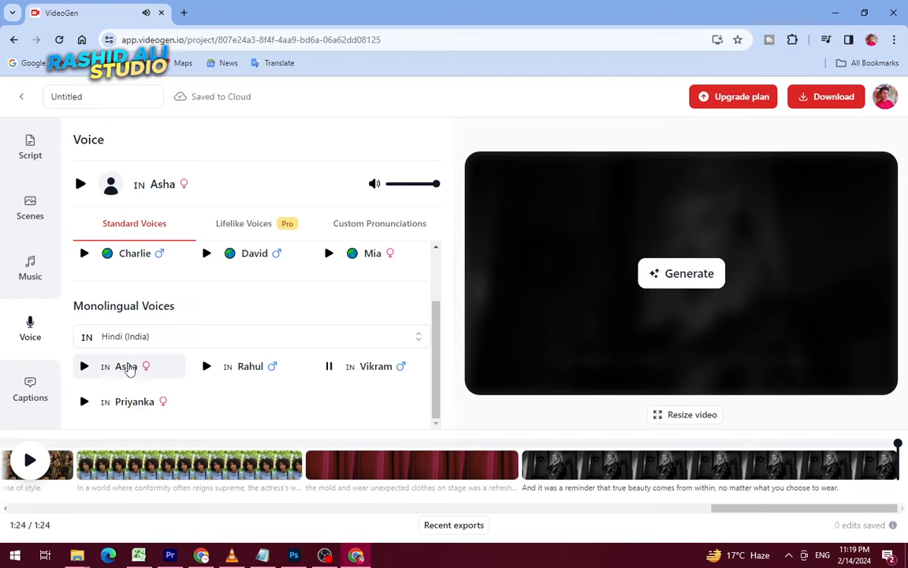
# Regenerate the video with the Asha voice and play the result
pyautogui.click(681, 274)
pyautogui.click(29, 462)
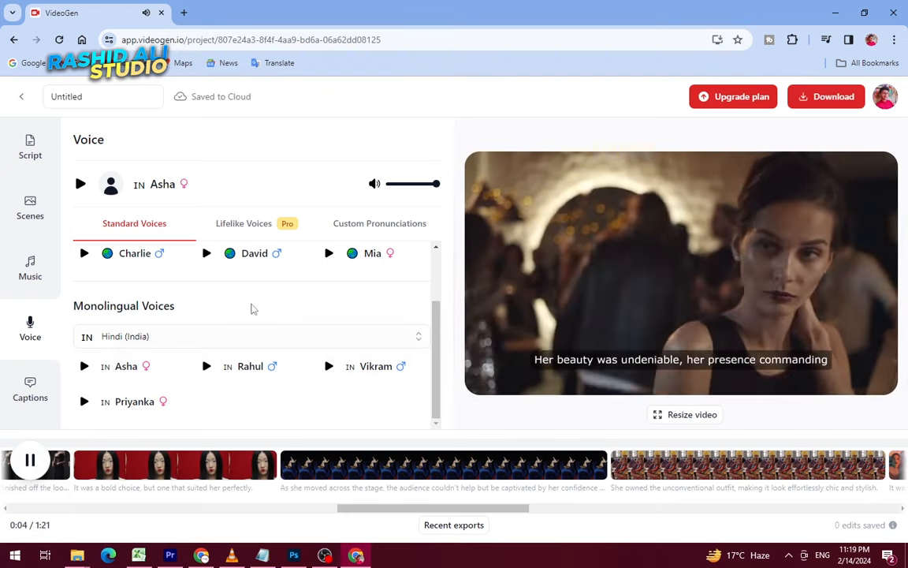
pyautogui.scroll(2, 252, 307)
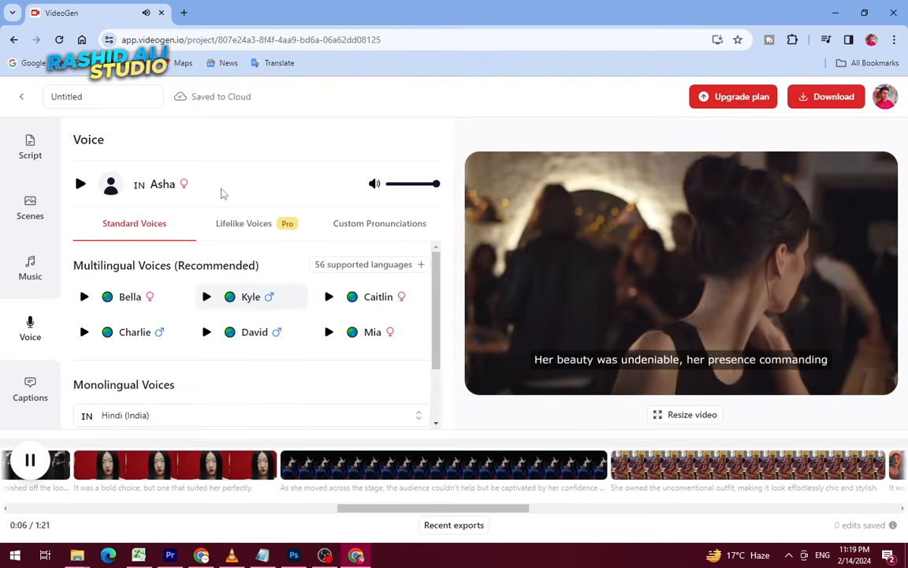
# Return to the video script and select its entire text for copying
pyautogui.click(30, 209)
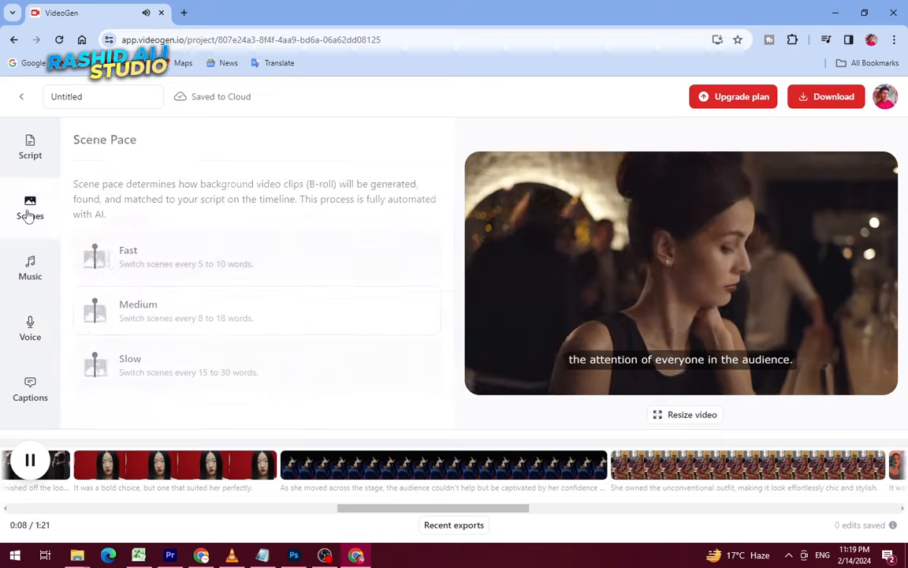
pyautogui.click(31, 157)
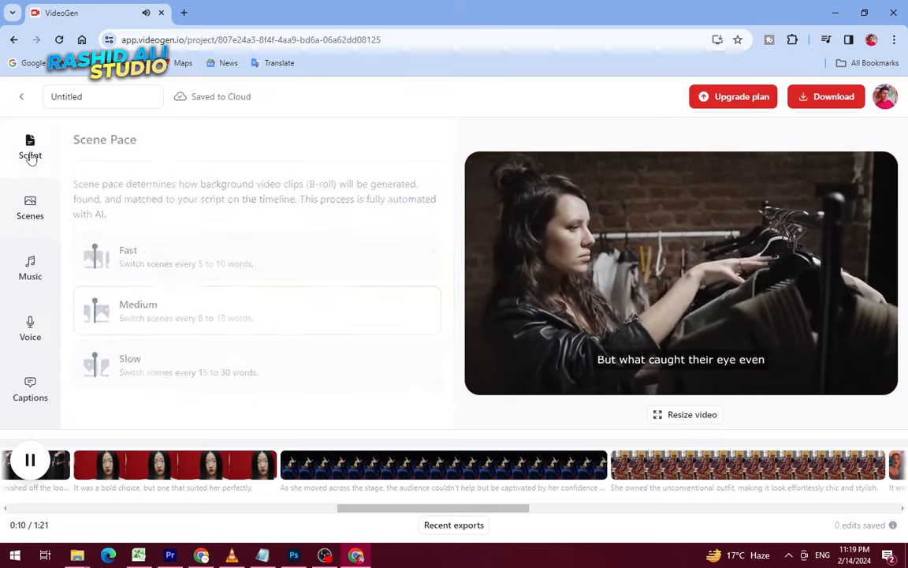
pyautogui.scroll(-5, 191, 293)
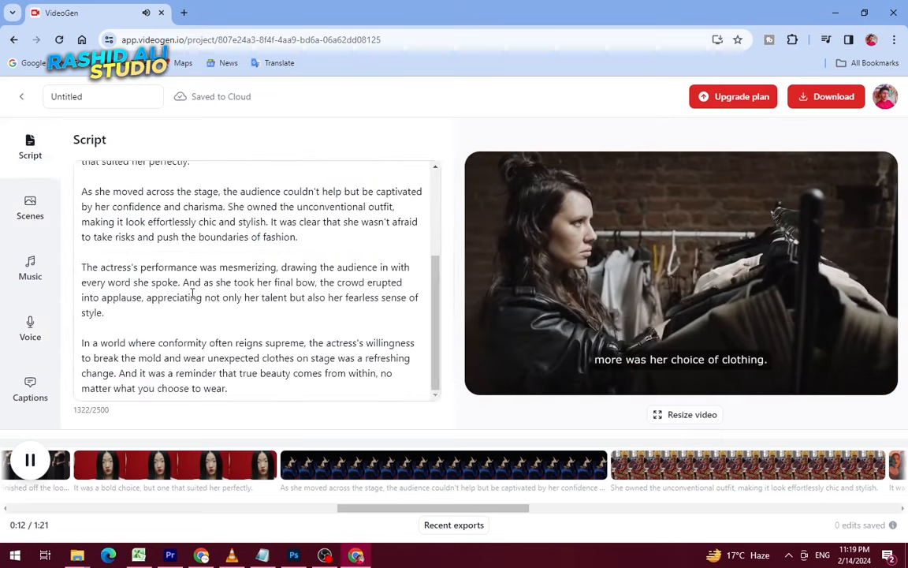
pyautogui.hotkey('ctrl', 'a')
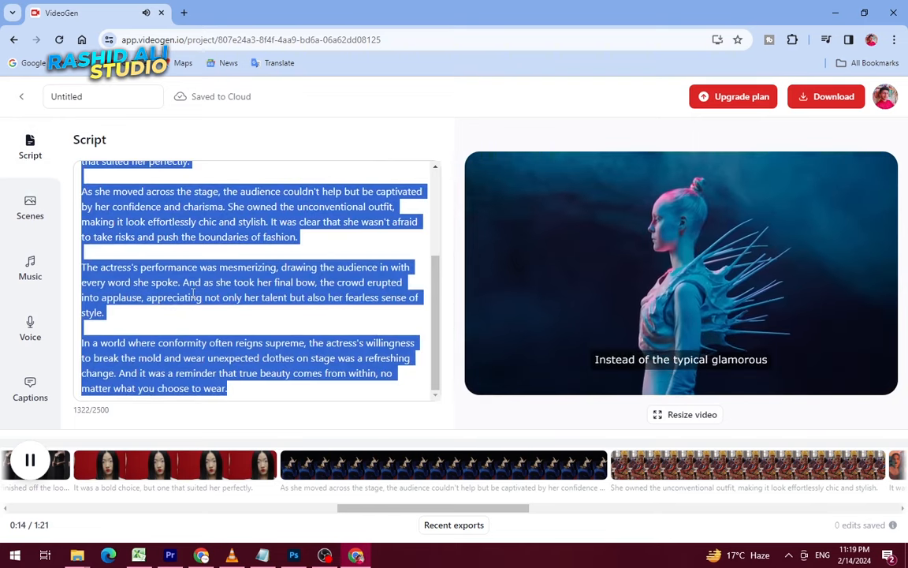
# Search Google for "eng to hindi" in a new browser tab and put the copied script into the English translation field
pyautogui.click(185, 15)
pyautogui.write('eng to r')
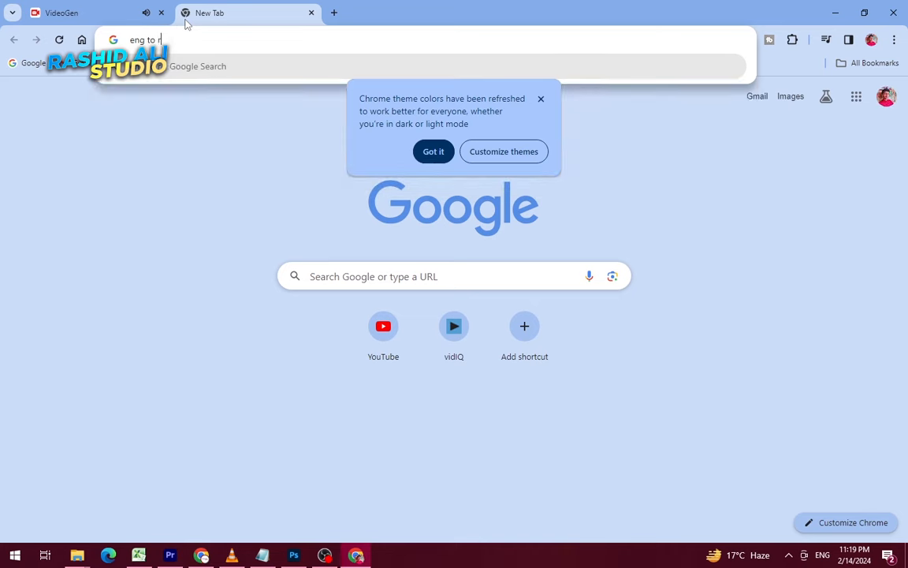
pyautogui.press('BackSpace')
pyautogui.press('BackSpace')
pyautogui.write('hindi')
pyautogui.press('Return')
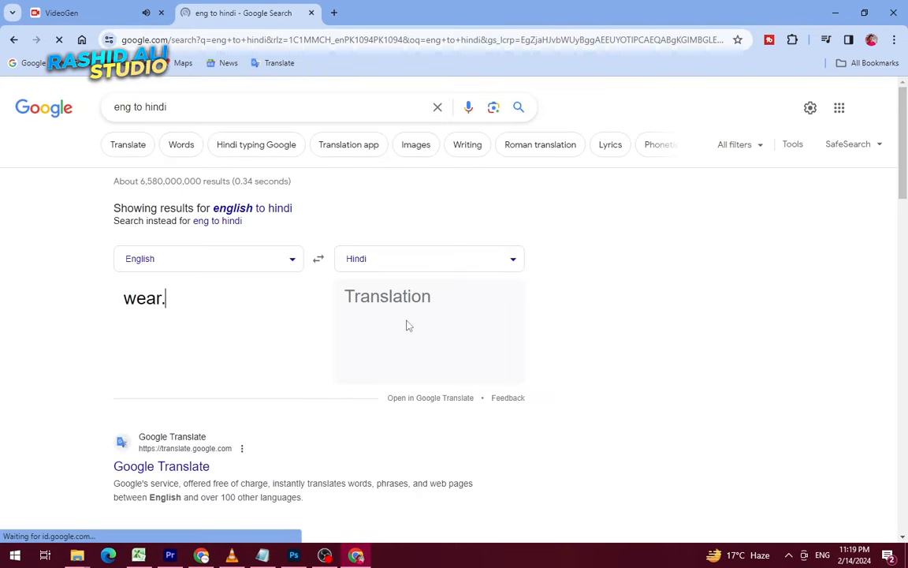
# Switch back to VideoGen, play another stretch of the video and pause it
pyautogui.click(88, 8)
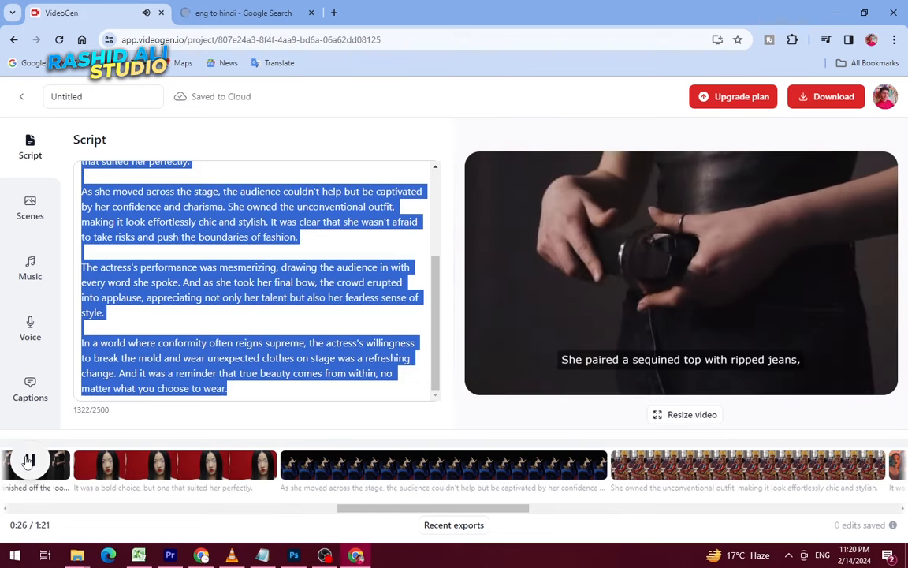
pyautogui.click(28, 460)
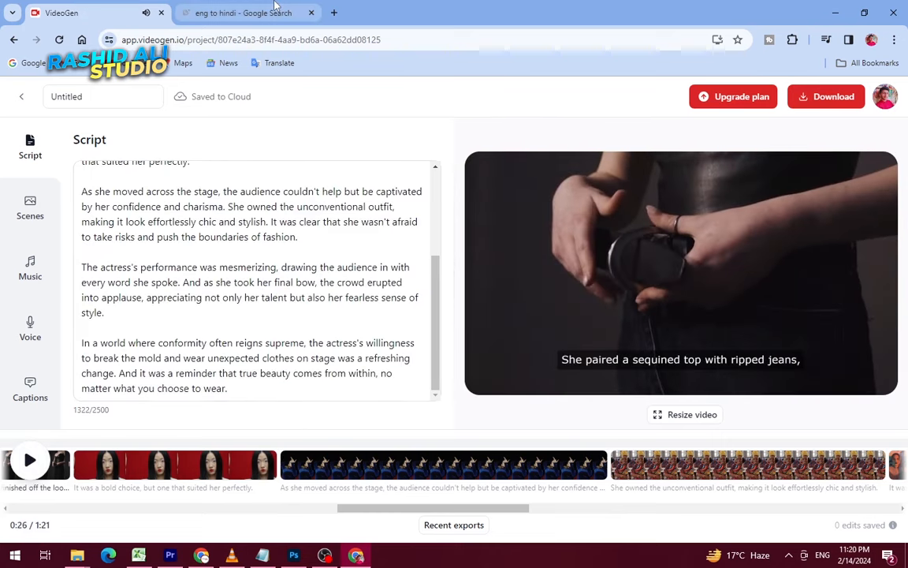
pyautogui.click(30, 461)
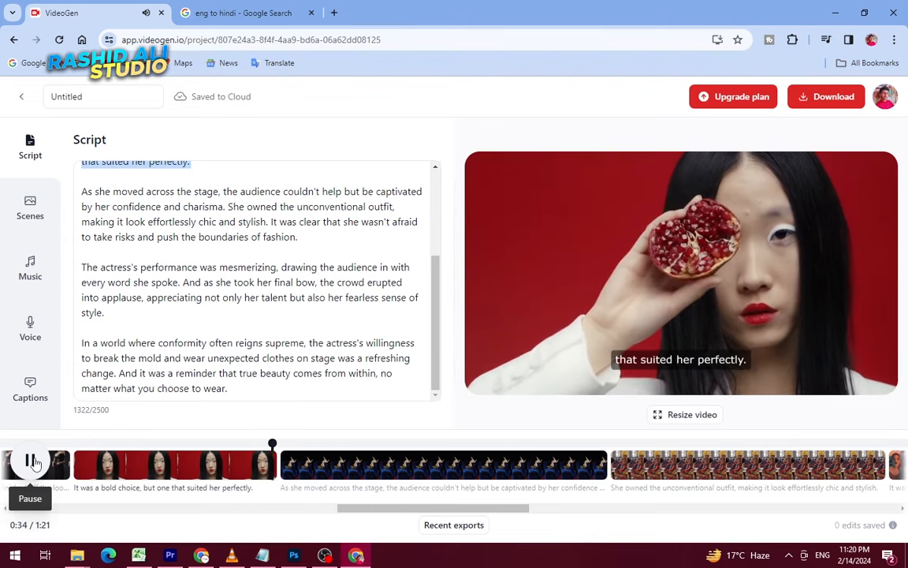
pyautogui.click(33, 464)
# Return to the Google translation and copy the full Hindi translation of the script
pyautogui.click(203, 13)
pyautogui.scroll(-15, 370, 319)
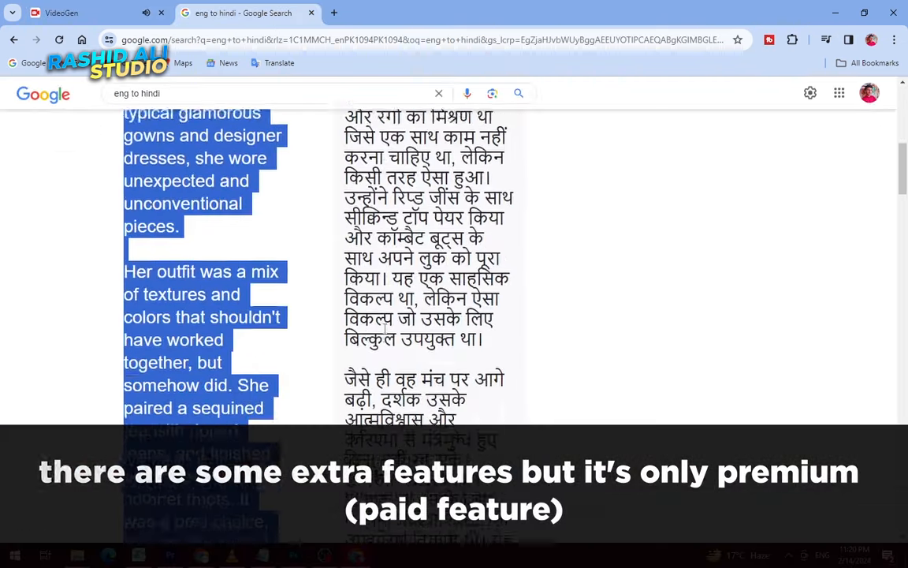
pyautogui.scroll(-10, 385, 328)
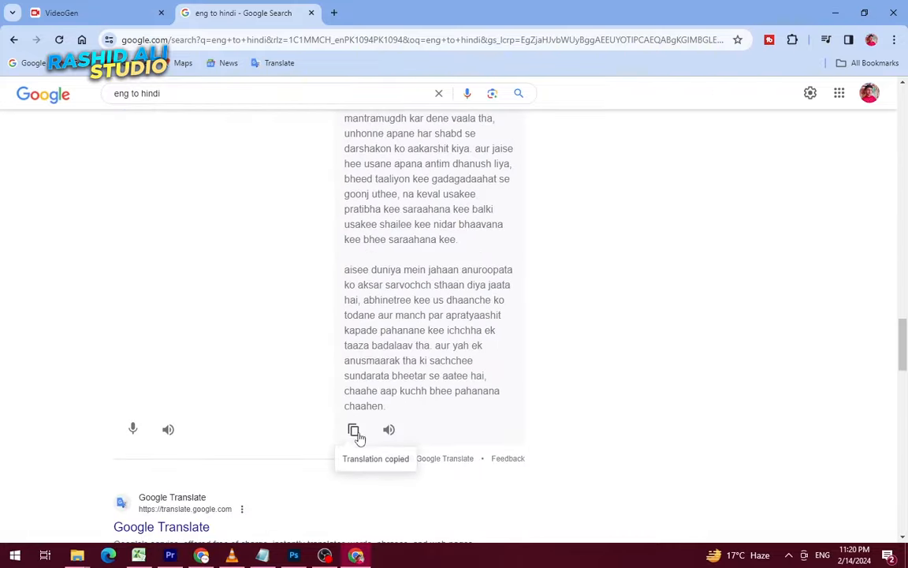
# Replace the whole VideoGen script with the copied Hindi translation and generate the video again
pyautogui.click(130, 11)
pyautogui.hotkey('ctrl', 'a')
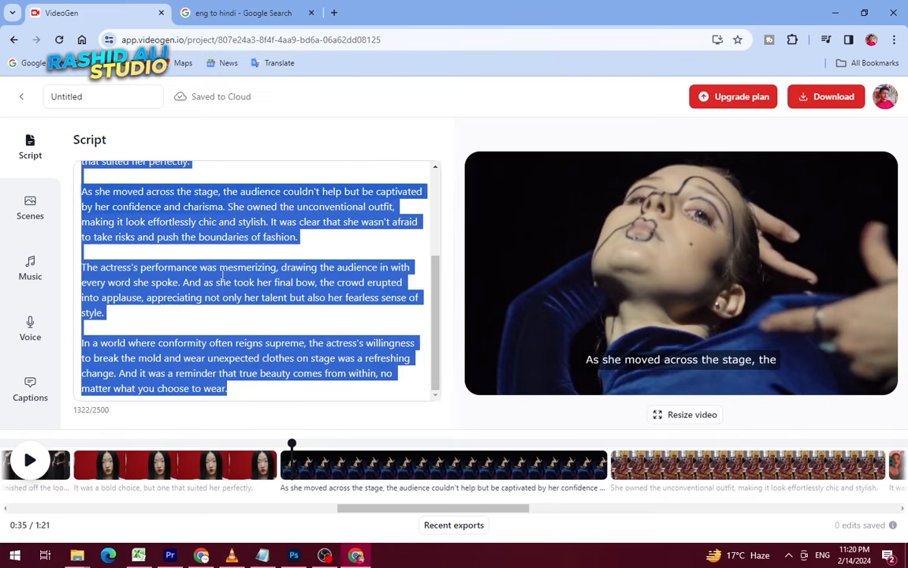
pyautogui.hotkey('ctrl', 'v')
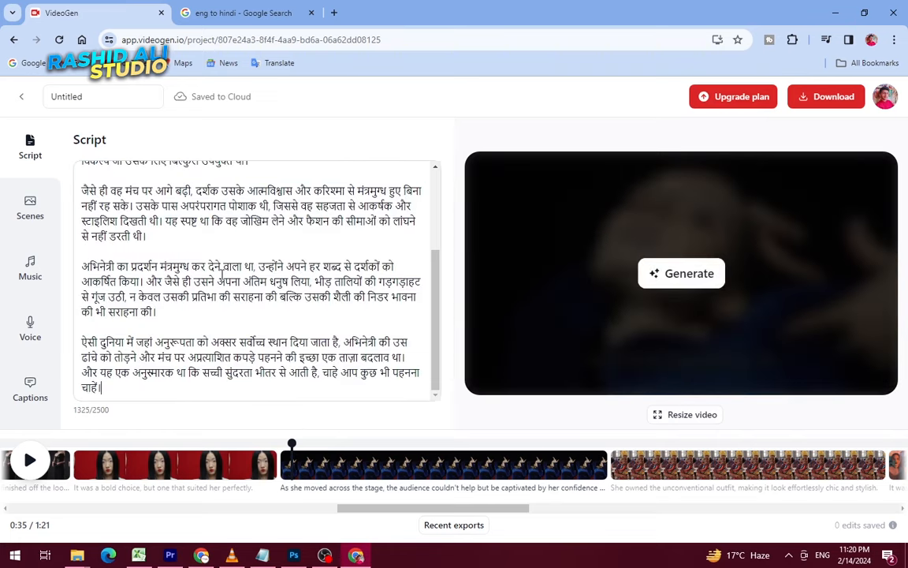
pyautogui.scroll(3, 225, 252)
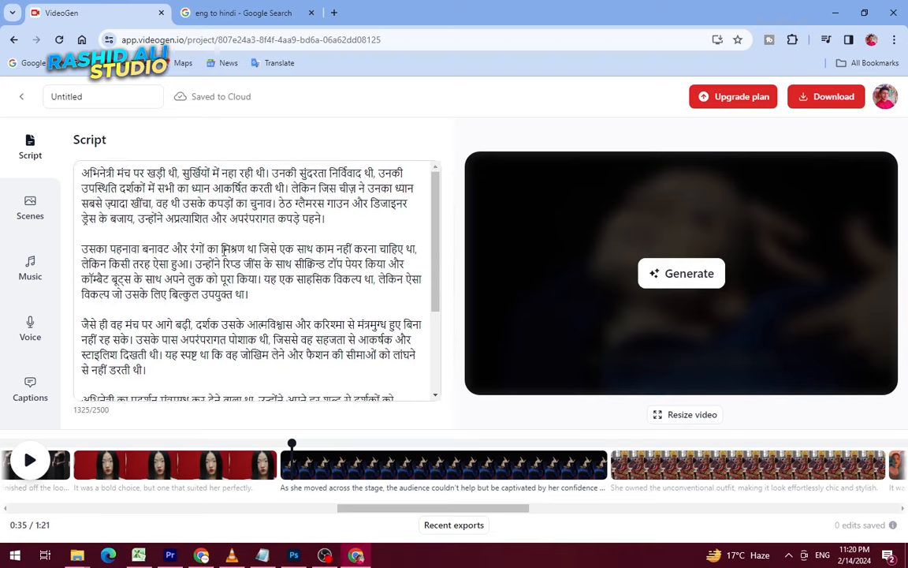
pyautogui.click(681, 274)
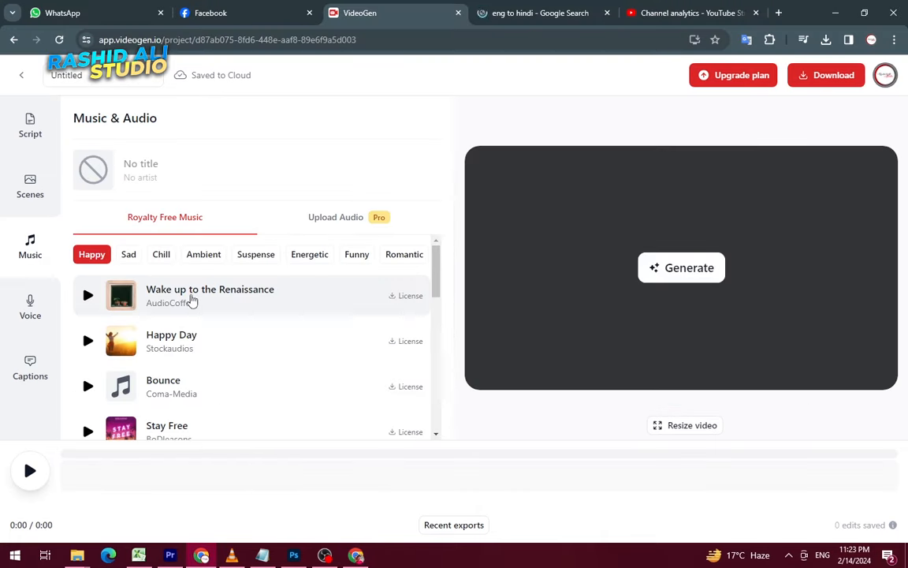
# Set "Wake up to the Renaissance" from the Happy royalty-free tracks as background music and briefly preview it
pyautogui.click(192, 300)
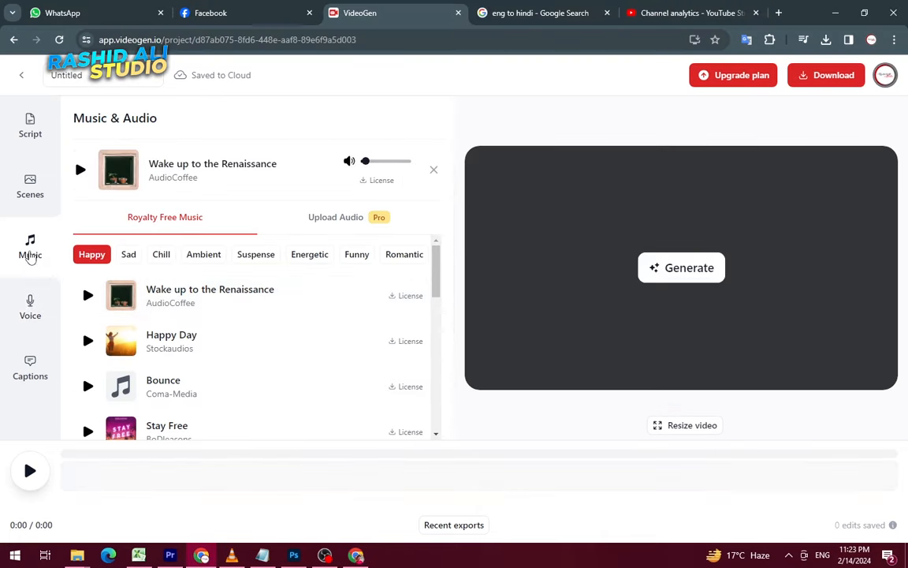
pyautogui.click(81, 172)
pyautogui.click(81, 173)
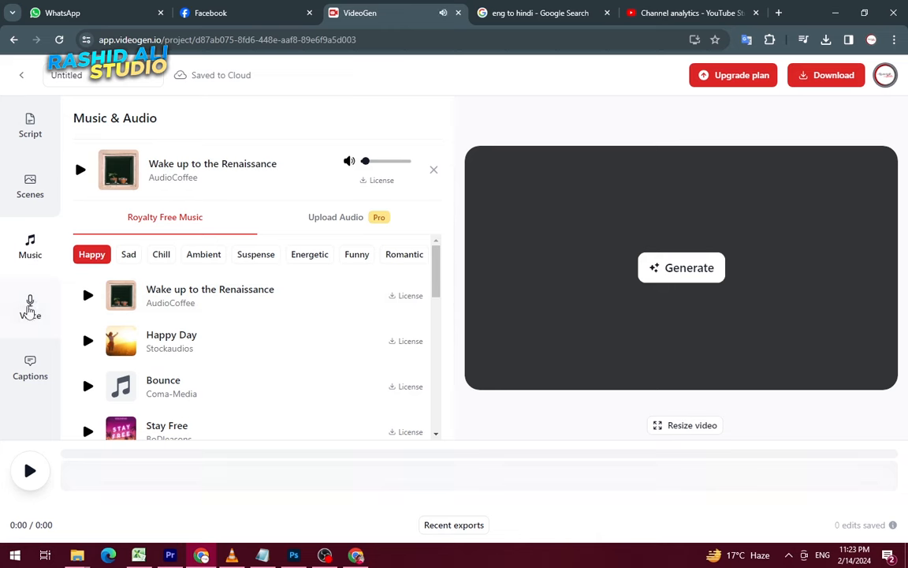
# Set the monolingual voice language to Hindi (India) and generate the video
pyautogui.click(30, 309)
pyautogui.click(117, 394)
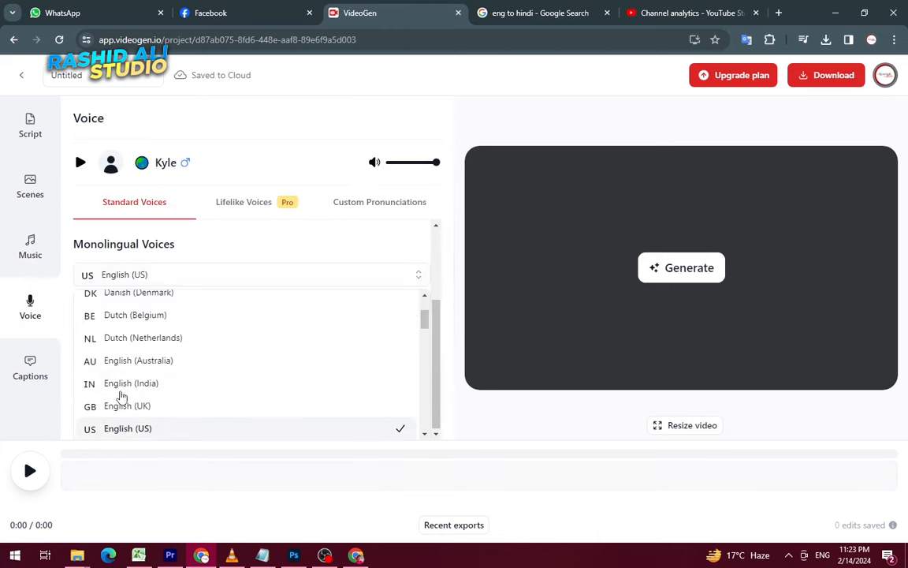
pyautogui.scroll(-5, 130, 378)
pyautogui.scroll(-3, 136, 366)
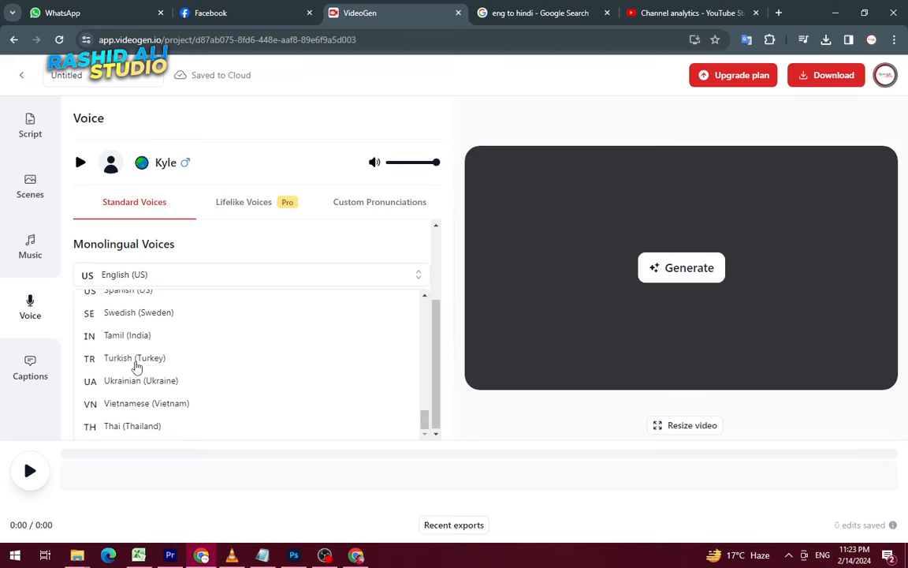
pyautogui.scroll(1, 136, 366)
pyautogui.scroll(4, 136, 367)
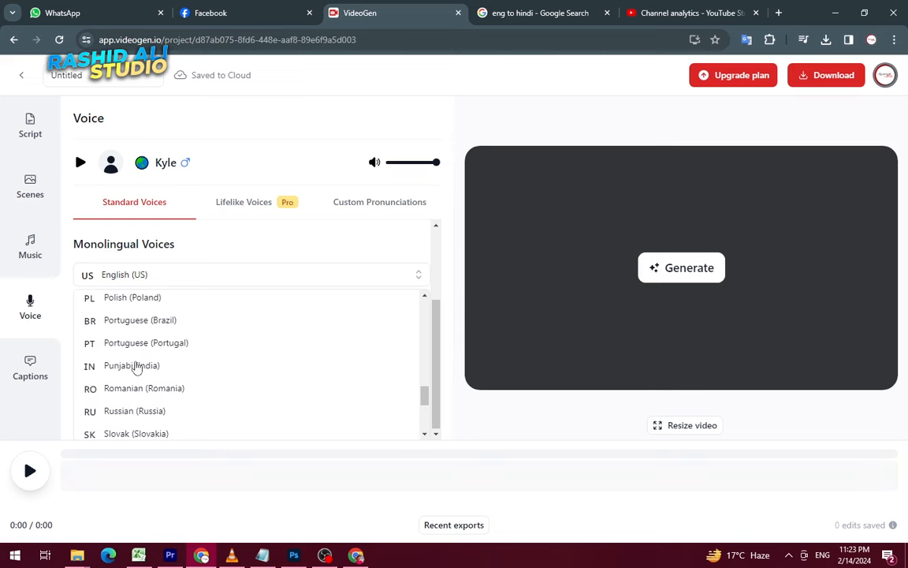
pyautogui.scroll(2, 136, 367)
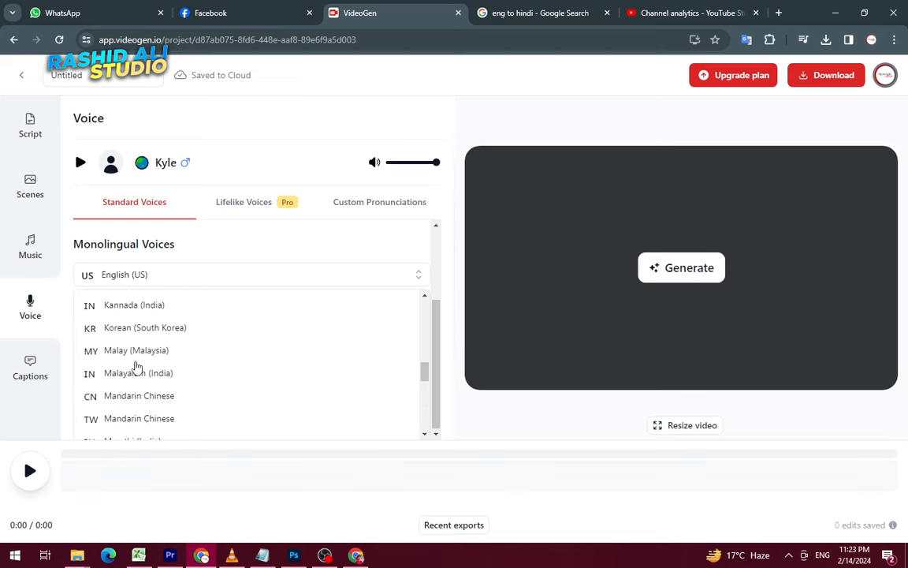
pyautogui.scroll(4, 136, 366)
pyautogui.scroll(-8, 136, 366)
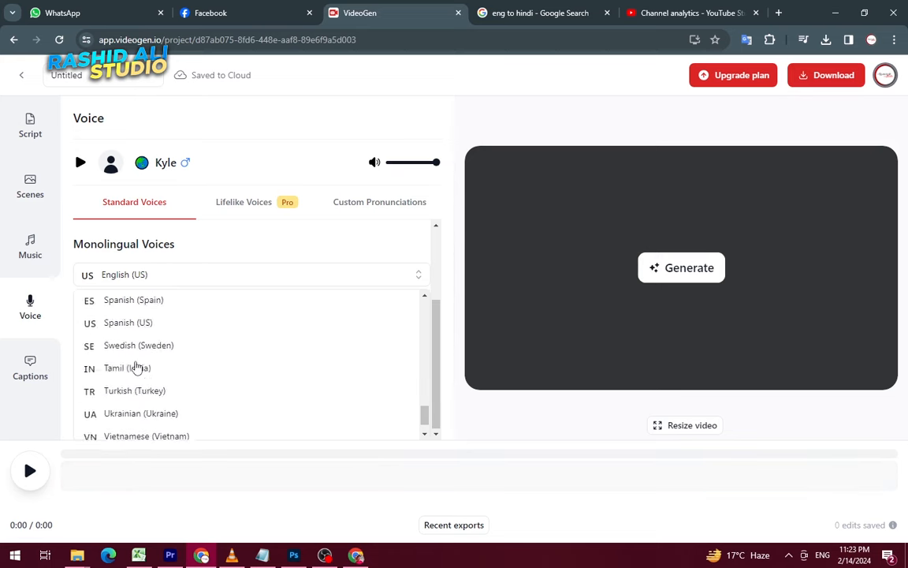
pyautogui.scroll(3, 137, 367)
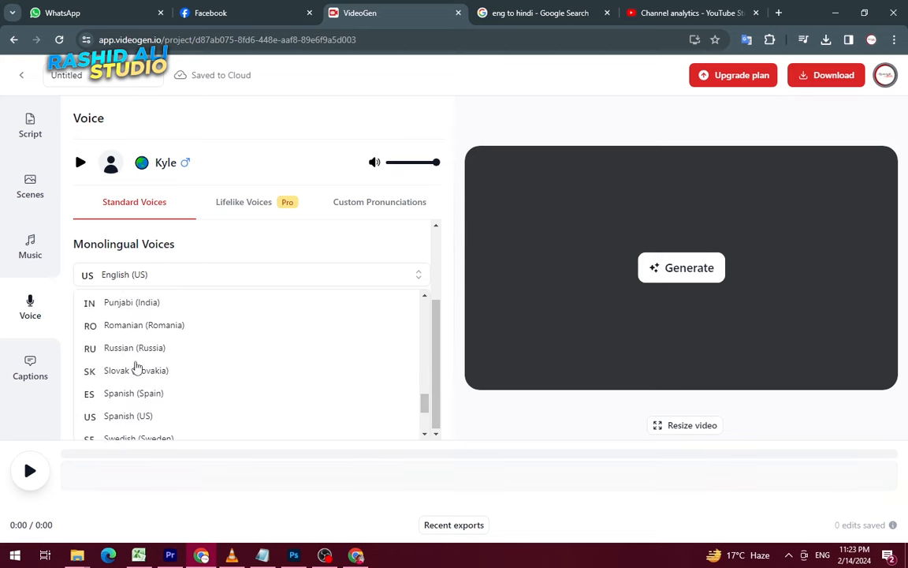
pyautogui.scroll(6, 137, 366)
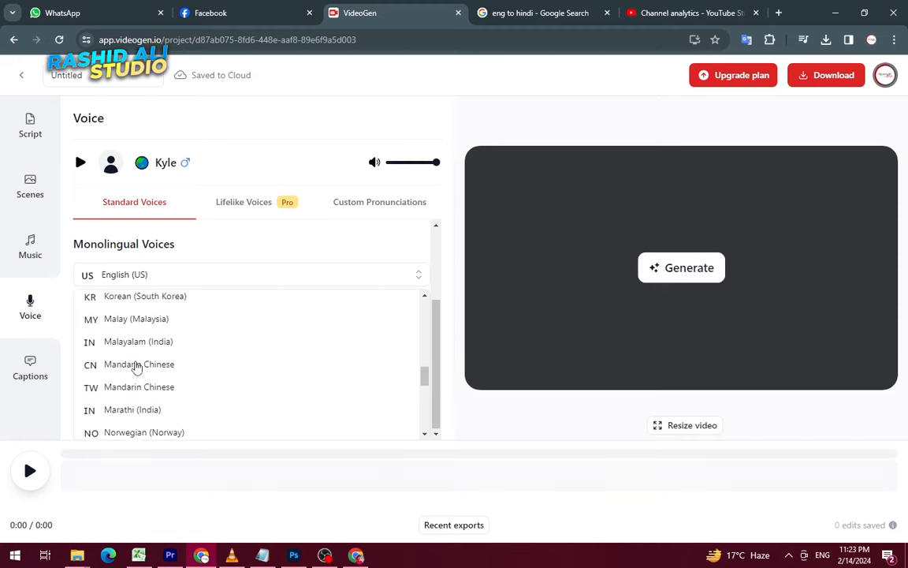
pyautogui.scroll(2, 137, 366)
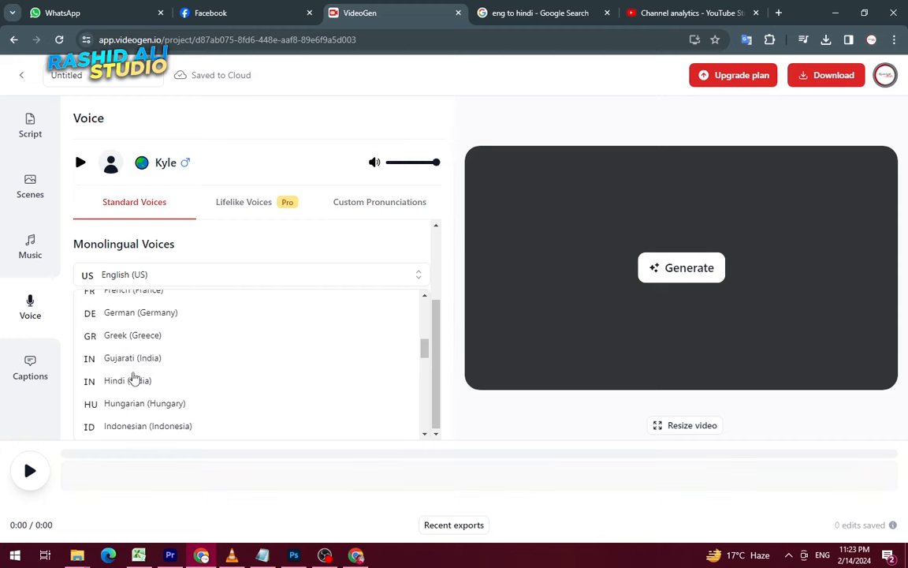
pyautogui.click(134, 381)
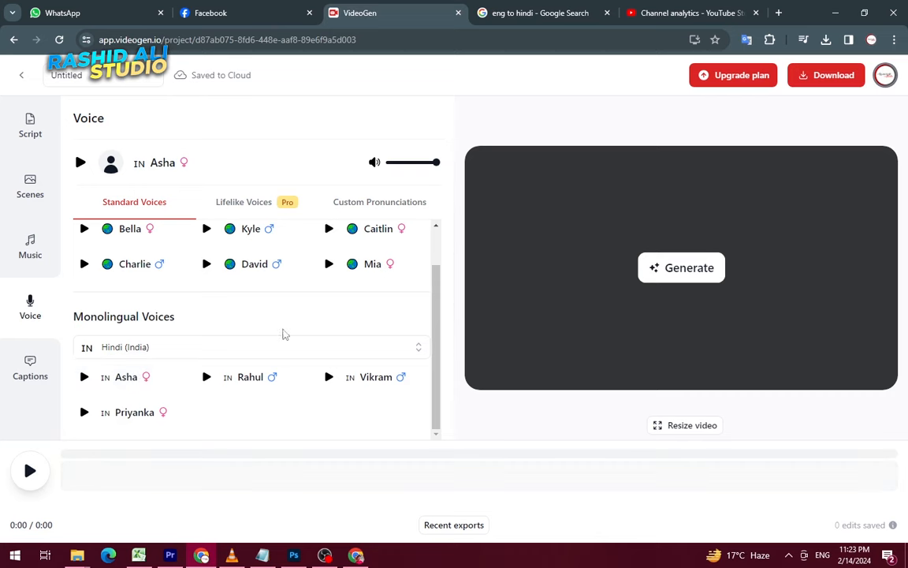
pyautogui.click(683, 278)
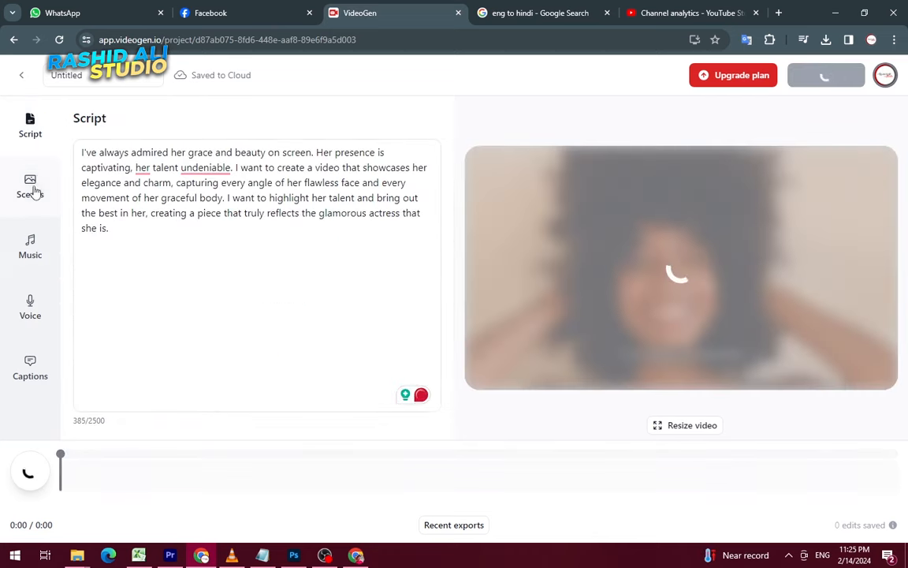
# Look over the scene pace options and the current background music setting
pyautogui.click(34, 191)
pyautogui.click(32, 245)
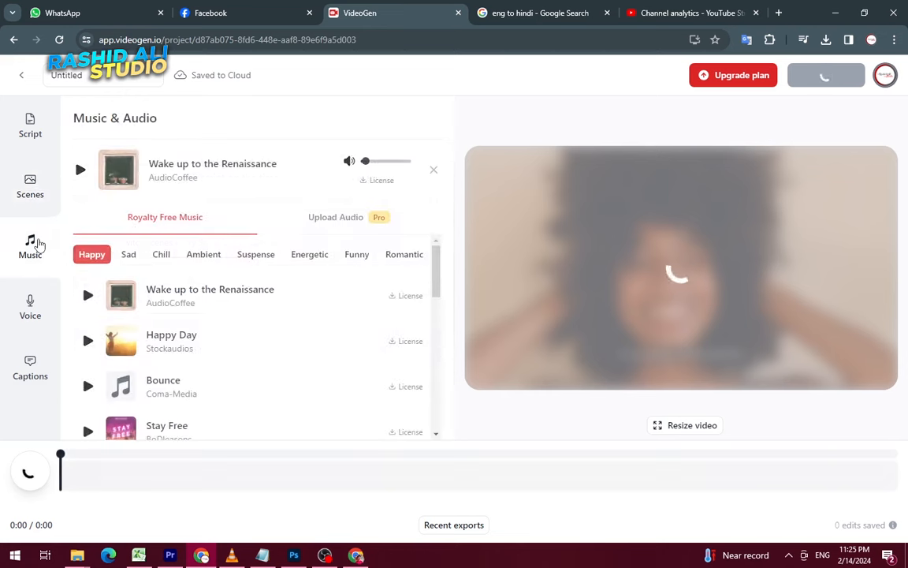
pyautogui.click(30, 186)
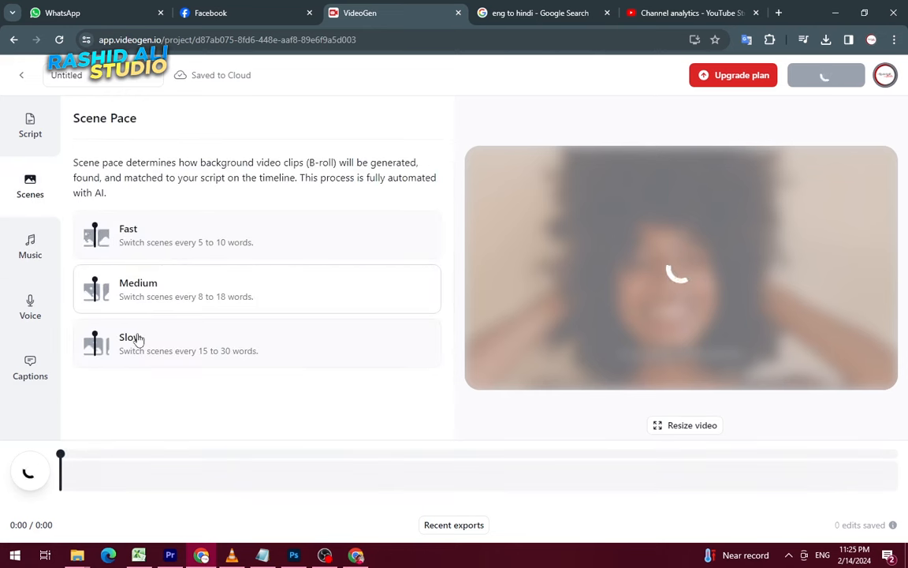
# Set "Calm Background For Video" from the Chill royalty-free tracks as background music and briefly preview it
pyautogui.click(44, 252)
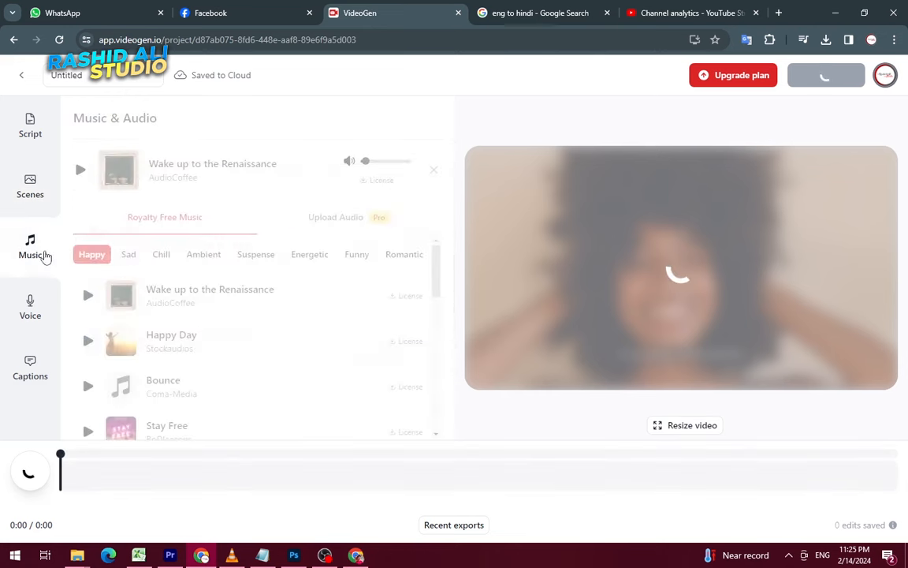
pyautogui.click(150, 298)
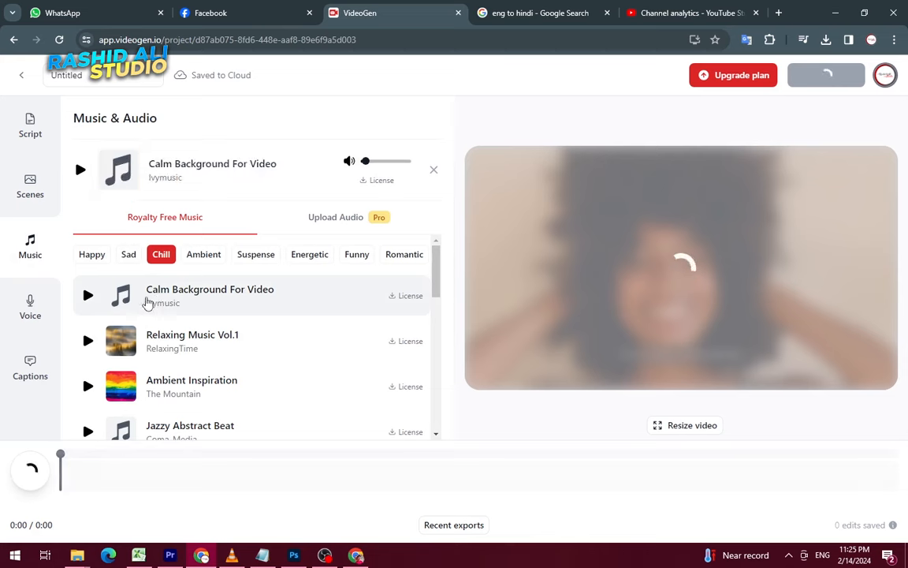
pyautogui.click(90, 297)
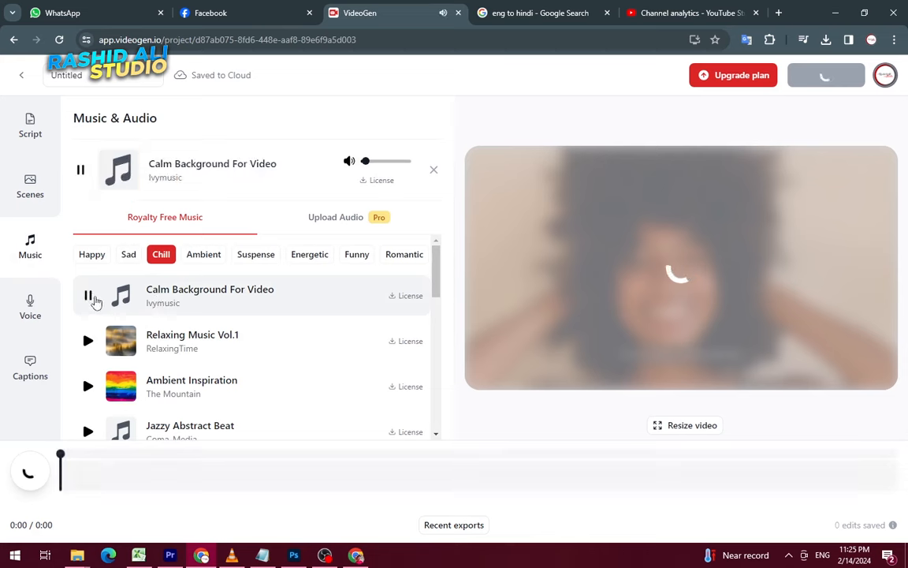
pyautogui.click(90, 297)
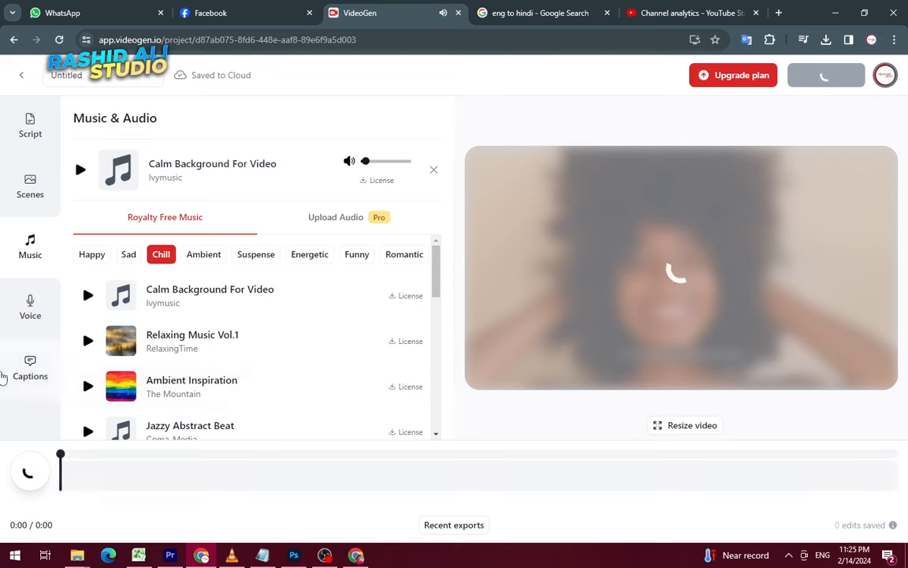
# Open the caption settings and look through the popular caption presets
pyautogui.click(39, 374)
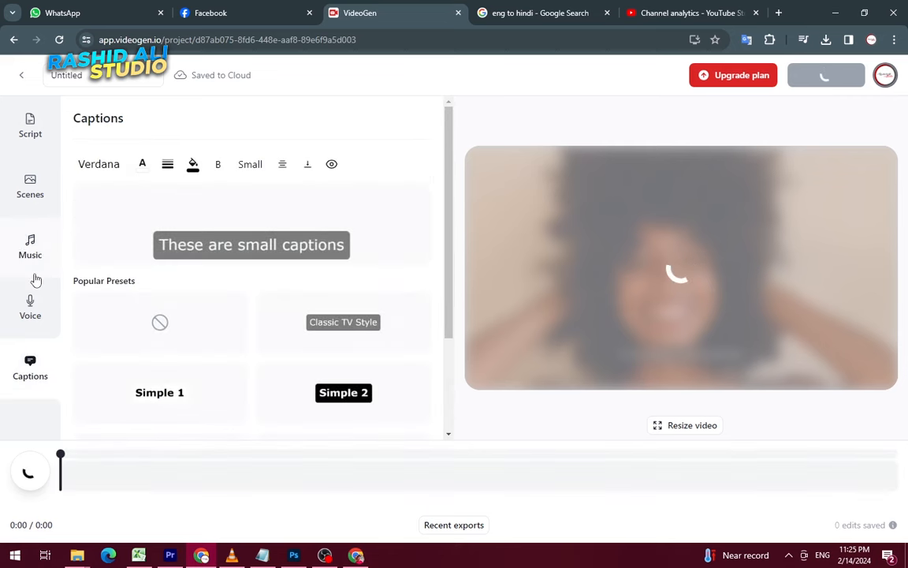
pyautogui.scroll(-2, 310, 386)
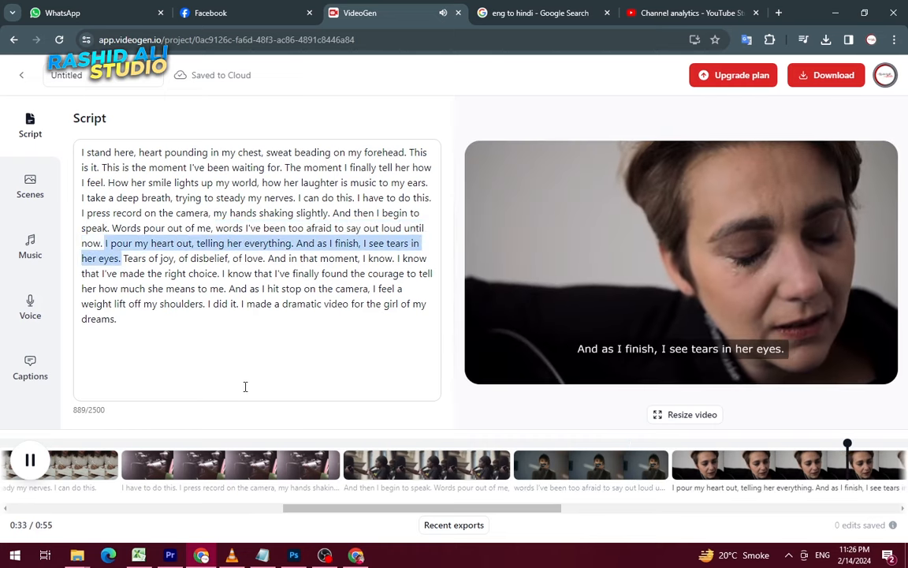
# Pause the playing video and switch to OBS
pyautogui.click(32, 462)
pyautogui.click(326, 554)
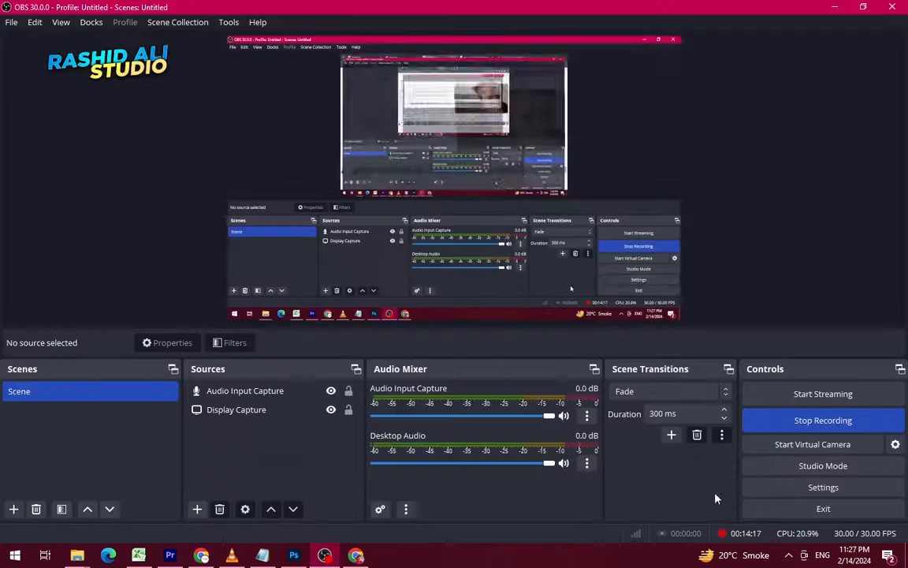